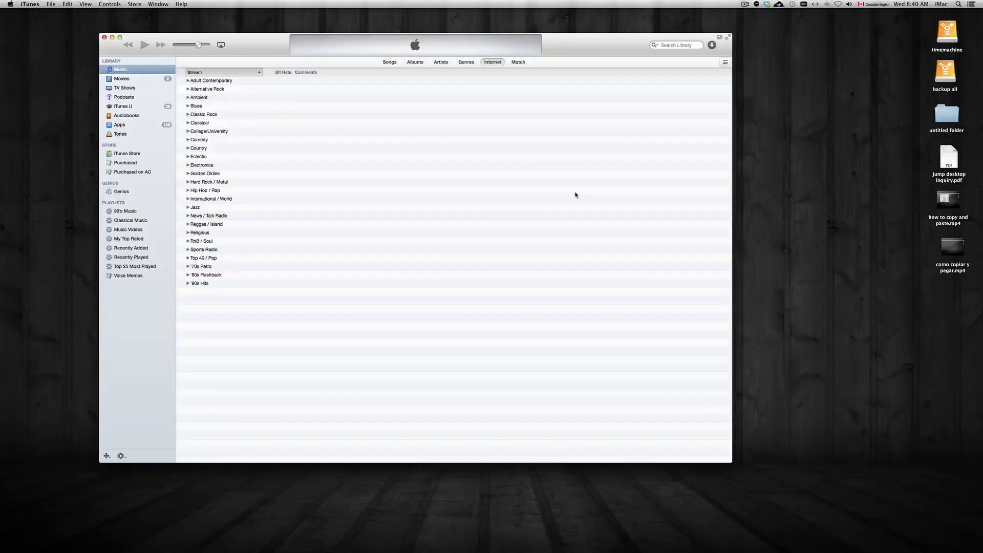
# Bring iTunes forward, shift its window right, and load the iTunes Store home page
pyautogui.moveTo(488, 549)
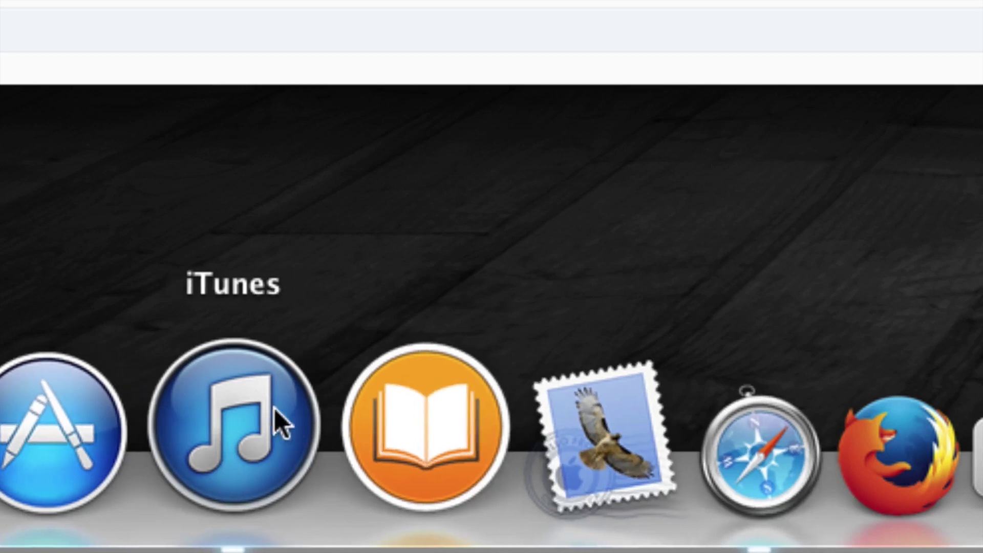
pyautogui.click(266, 412)
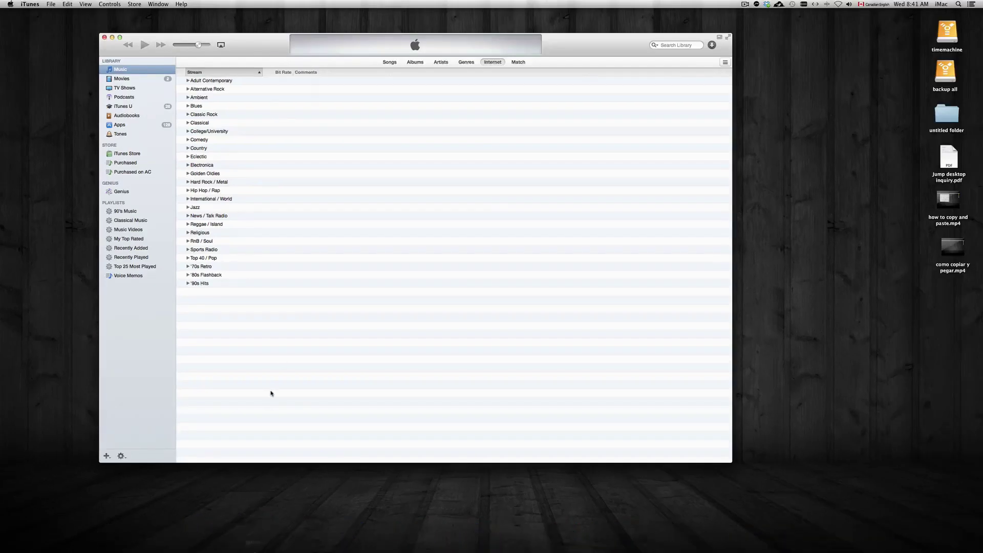
pyautogui.moveTo(259, 63); pyautogui.dragTo(341, 68)
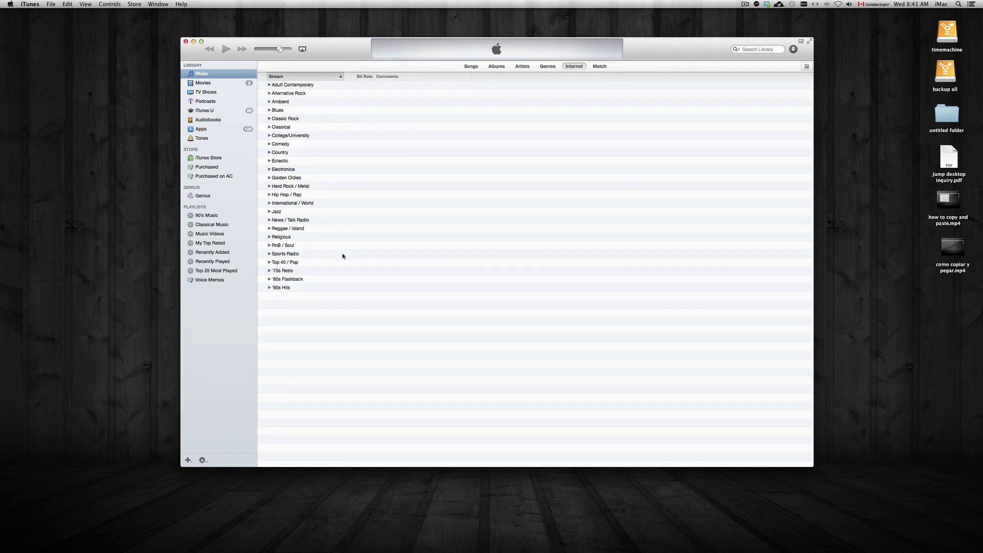
pyautogui.moveTo(333, 49)
pyautogui.mouseDown()
pyautogui.moveTo(326, 66)
pyautogui.moveTo(317, 39)
pyautogui.mouseUp()
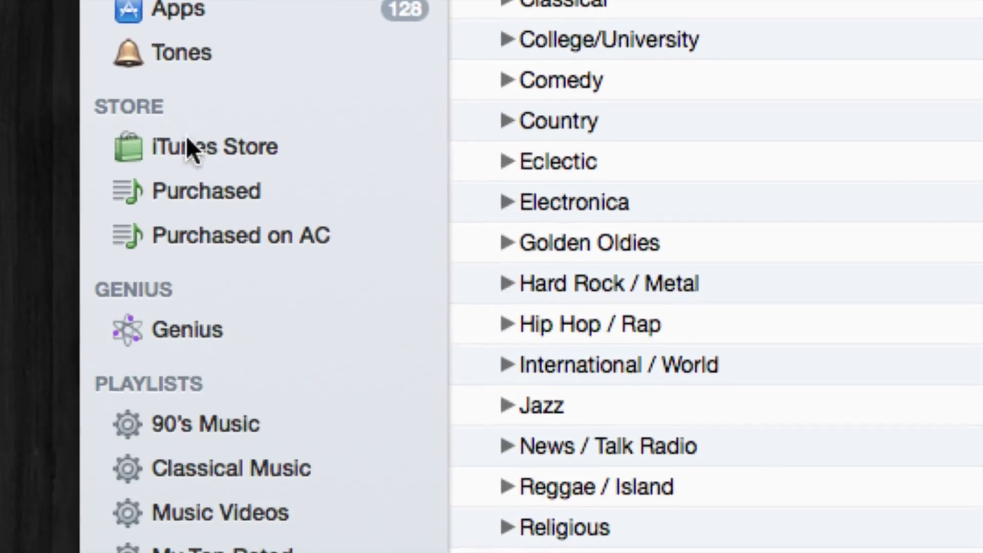
pyautogui.click(200, 147)
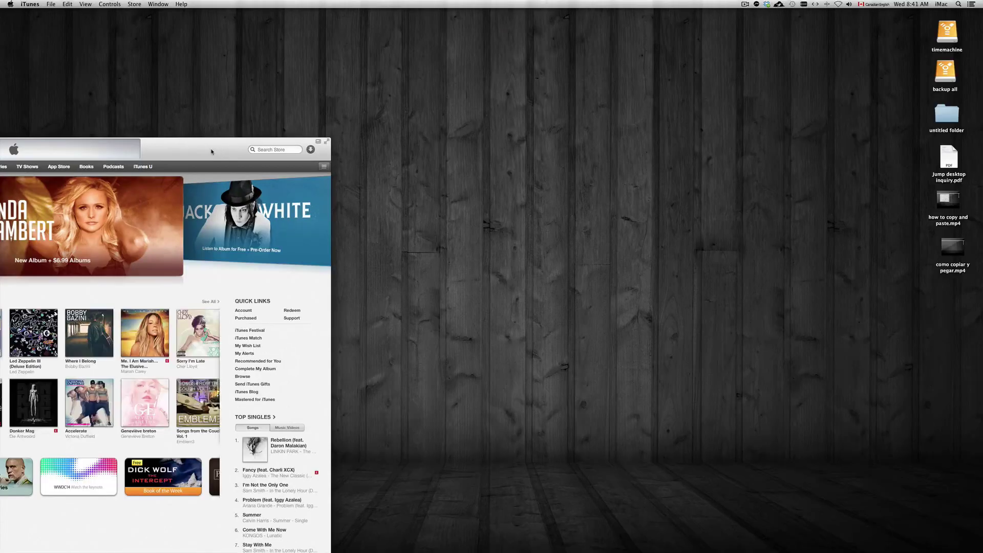
# Centre the iTunes window and switch the store to the iPhone App Store section
pyautogui.moveTo(220, 149); pyautogui.dragTo(634, 57)
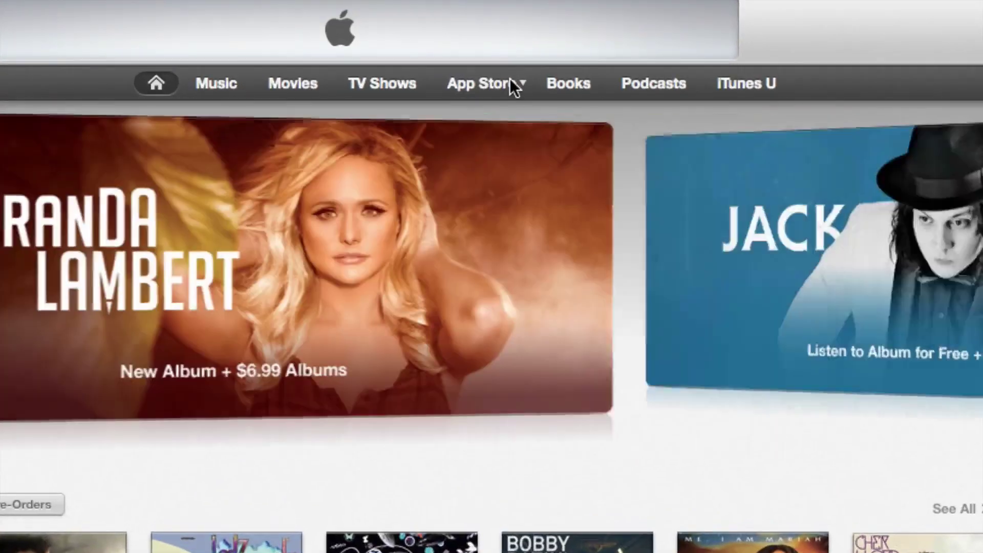
pyautogui.click(509, 82)
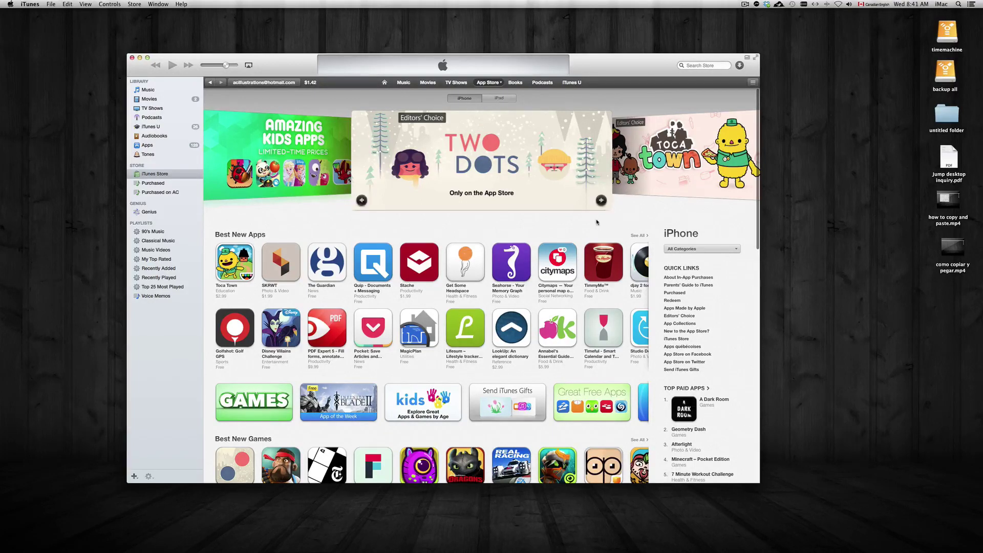
# Choose Redeem under Quick Links, sign in with the Apple ID password, and start entering the gift card code
pyautogui.click(684, 145)
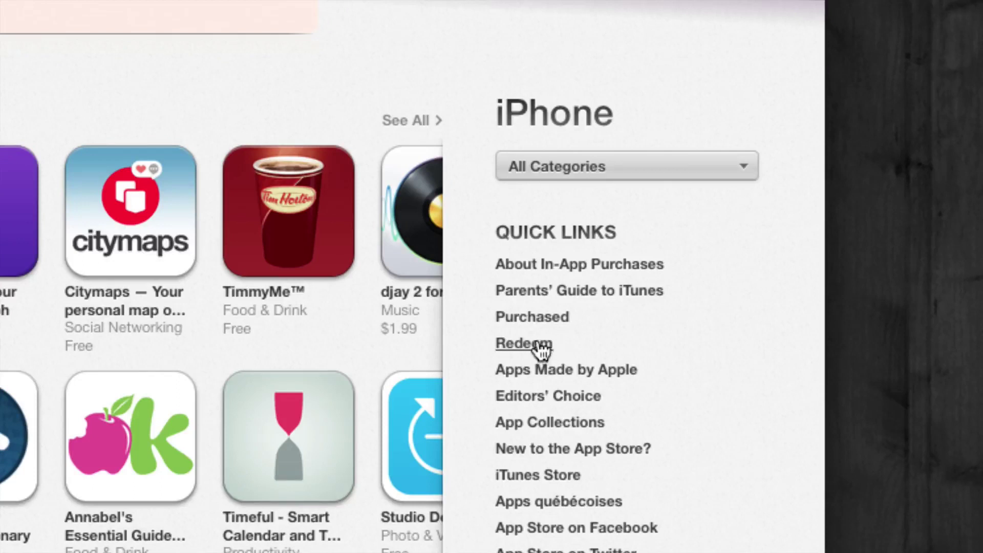
pyautogui.click(537, 344)
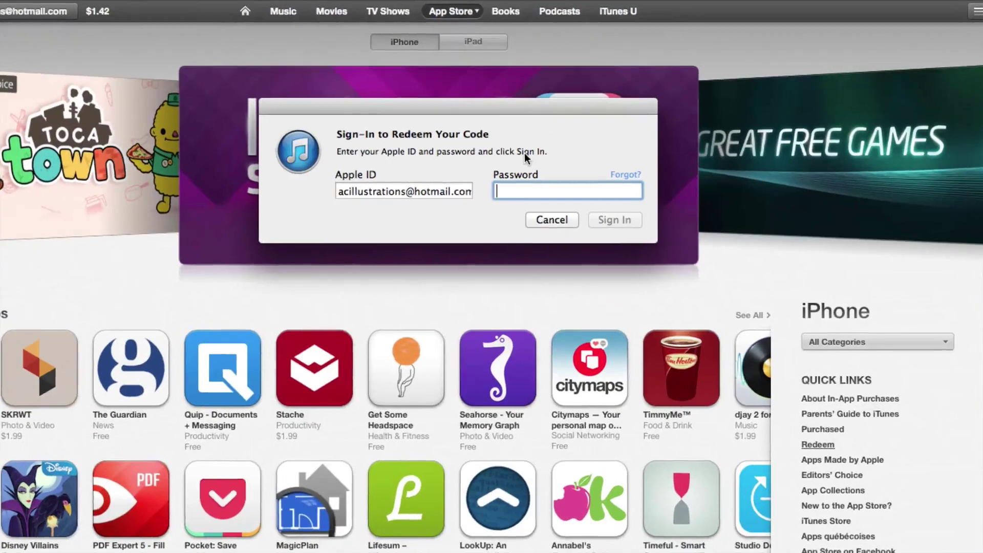
pyautogui.write('••••••••')
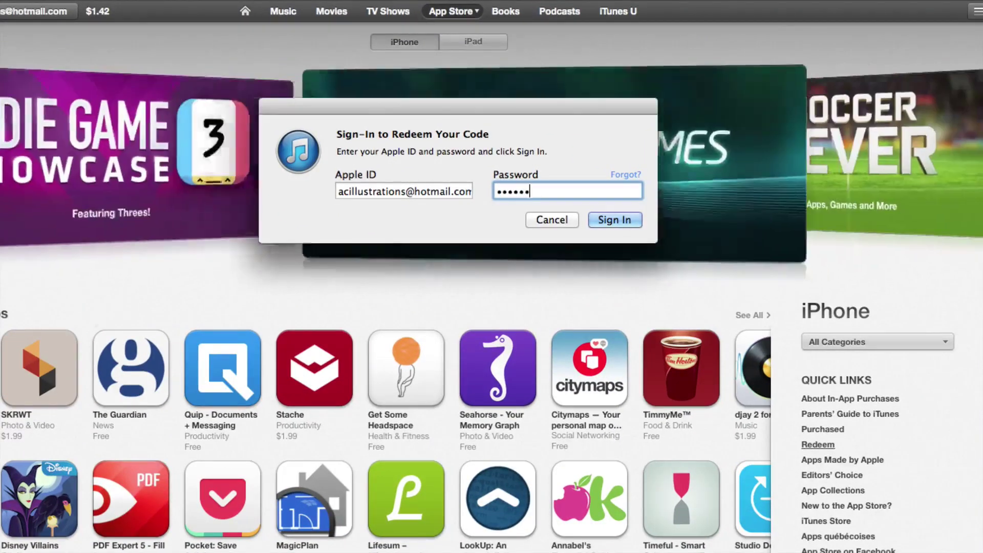
pyautogui.click(614, 219)
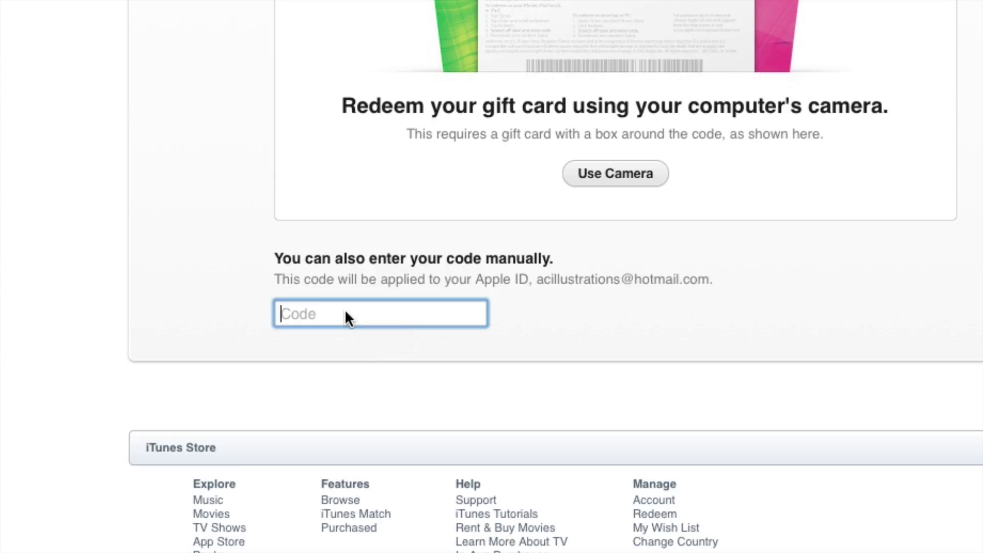
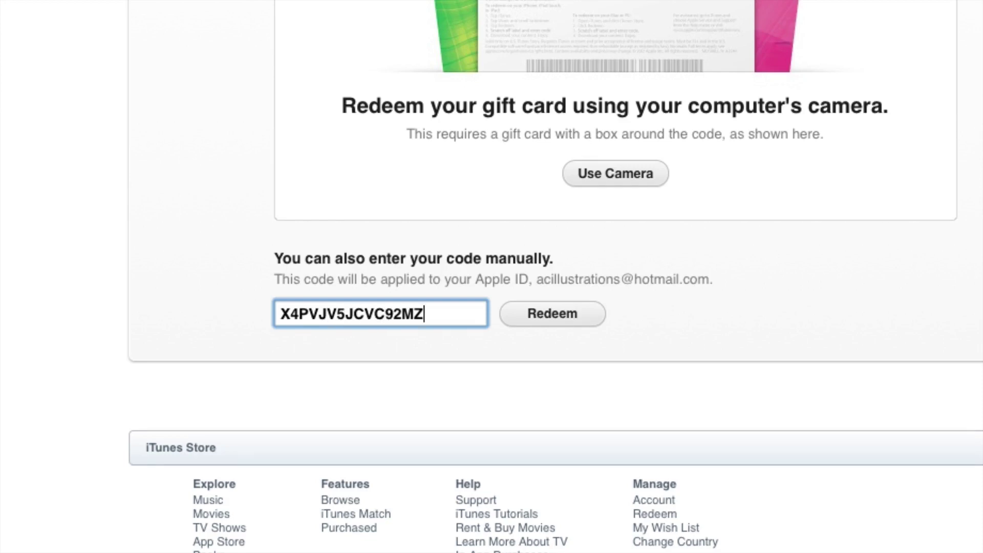
# Submit the gift card code, which iTunes rejects as already redeemed with a $1.42 balance
pyautogui.click(530, 317)
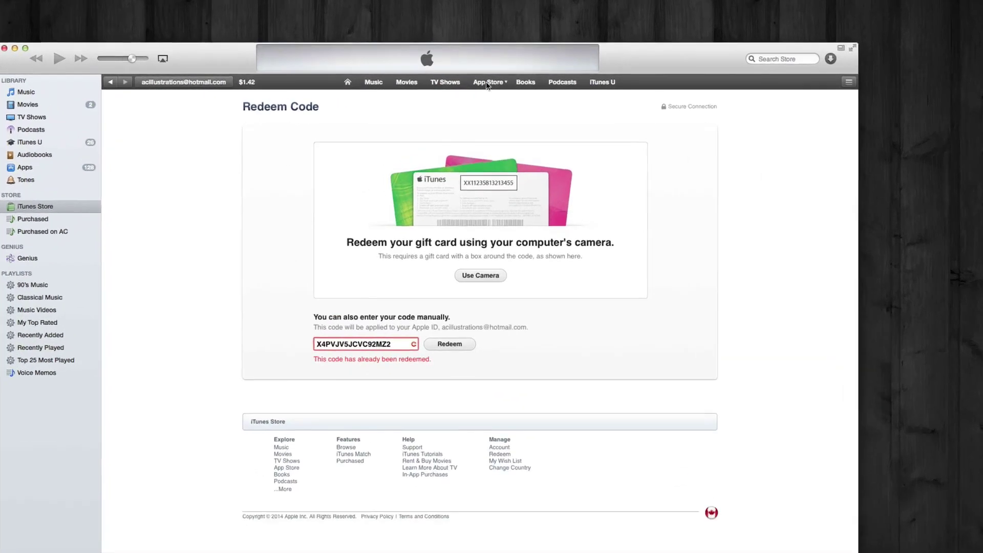
# Return to the App Store front page, scroll through it, and launch the Mac App Store from the Dock
pyautogui.click(487, 83)
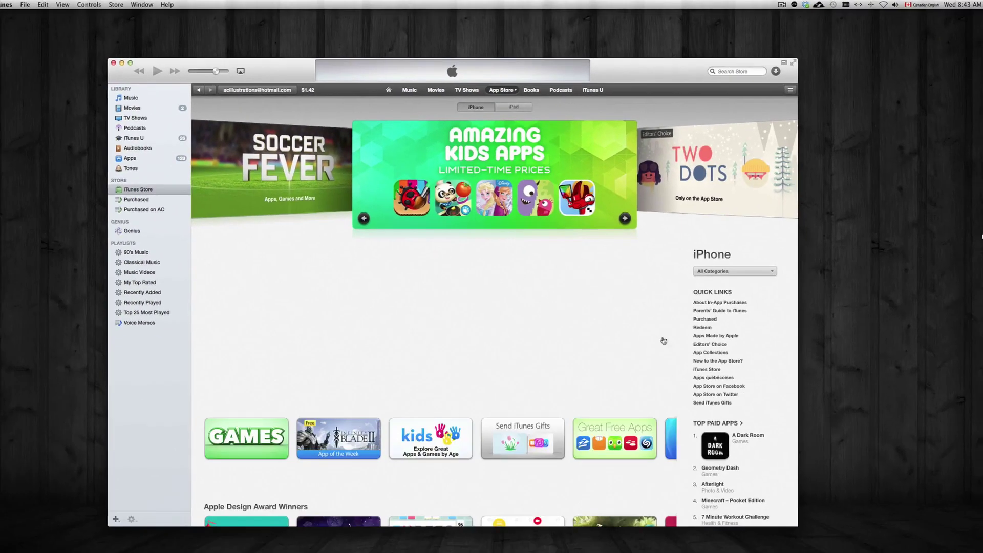
pyautogui.scroll(-5, 345, 349)
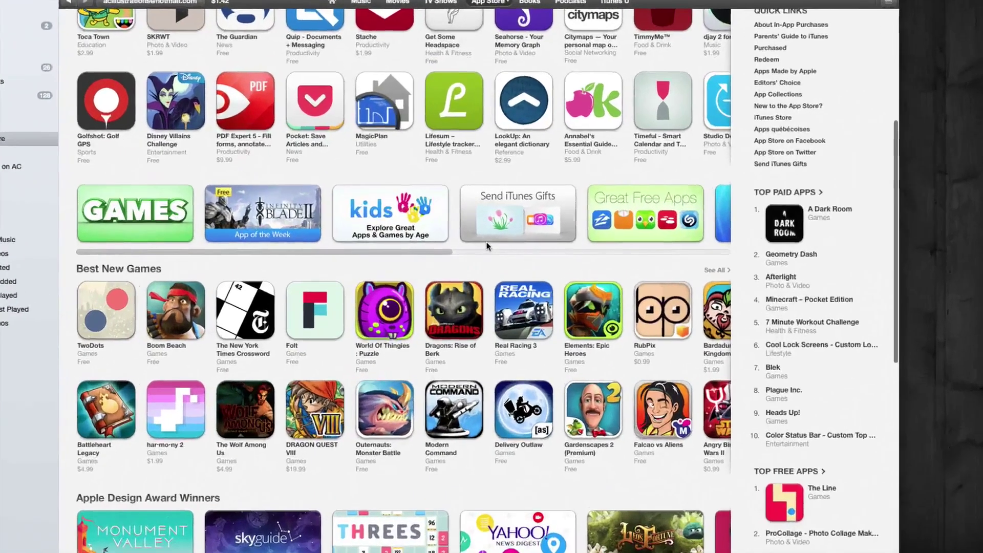
pyautogui.scroll(5, 514, 234)
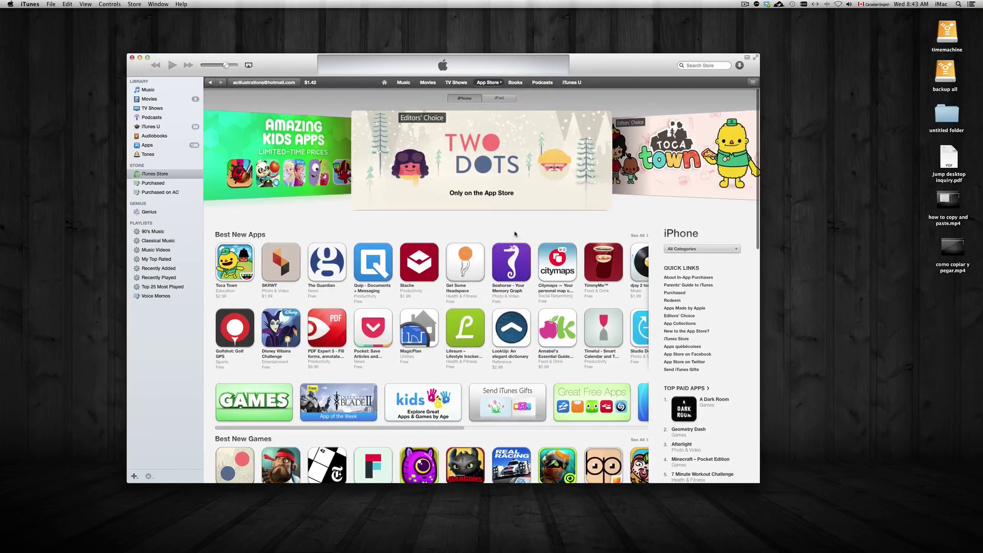
pyautogui.moveTo(364, 550)
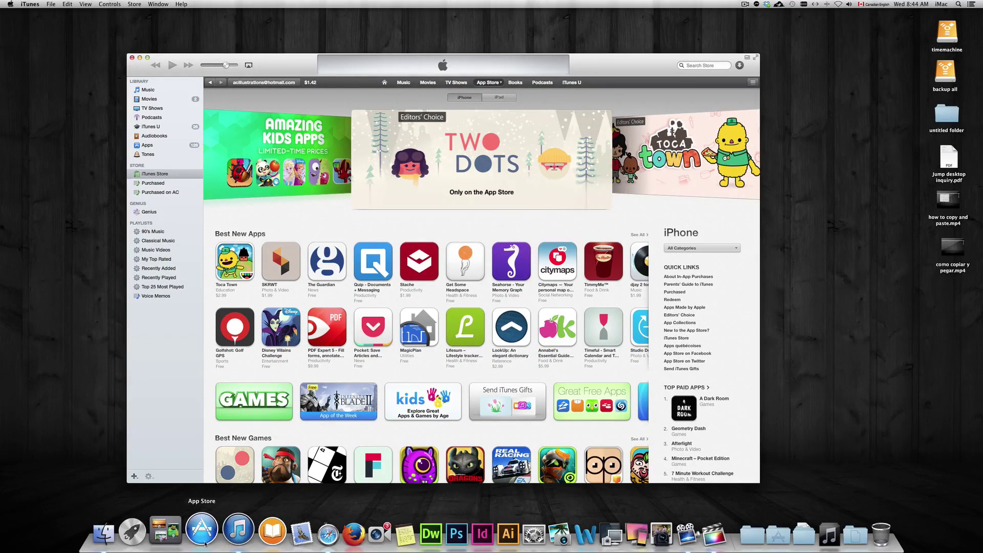
pyautogui.click(202, 532)
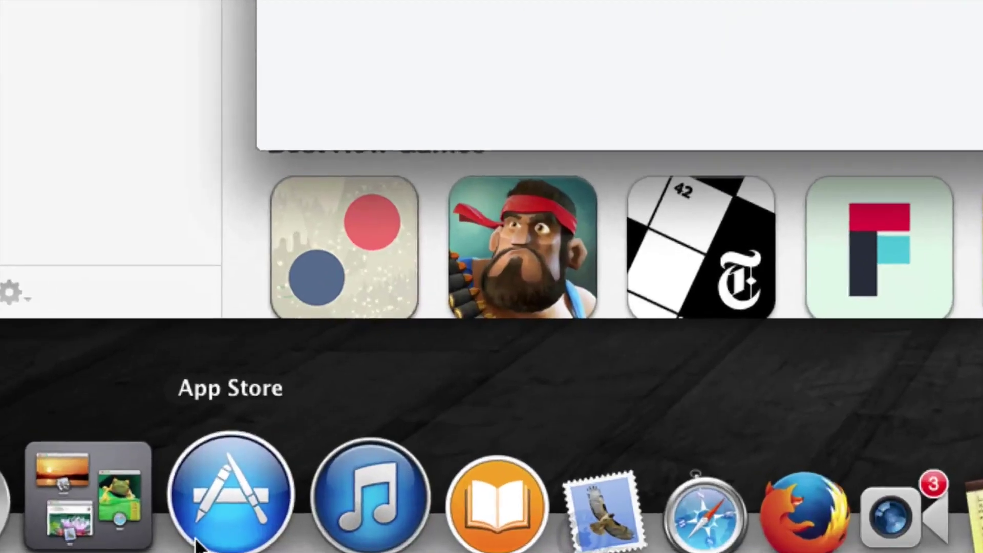
# Move the App Store window aside, cancel its Redeem sign-in, and reposition iTunes behind it
pyautogui.moveTo(493, 82); pyautogui.dragTo(613, 98)
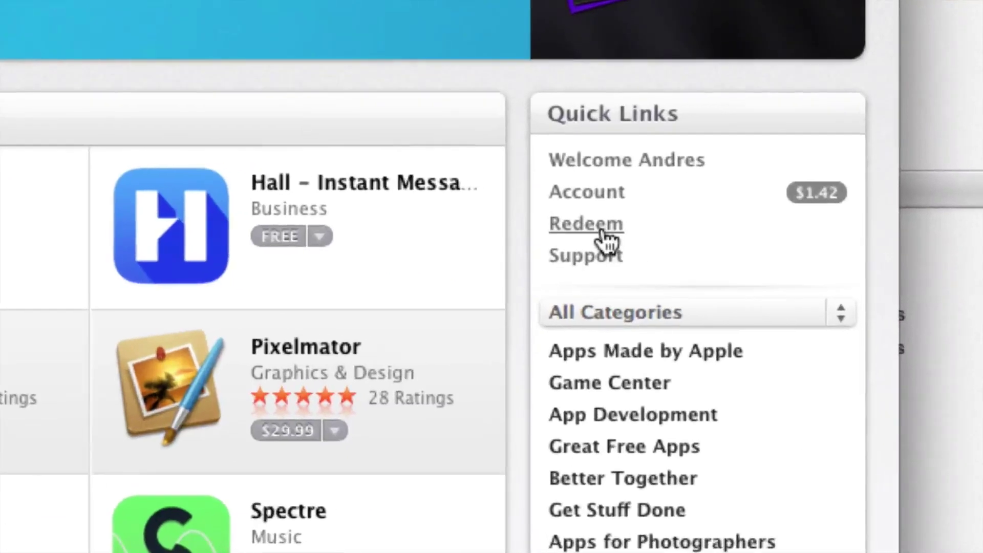
pyautogui.click(604, 233)
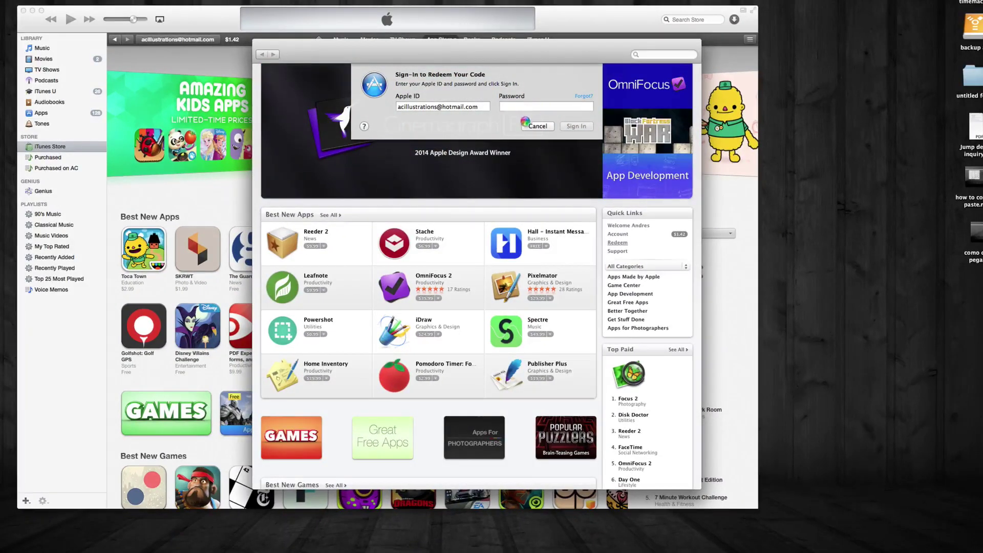
pyautogui.click(537, 127)
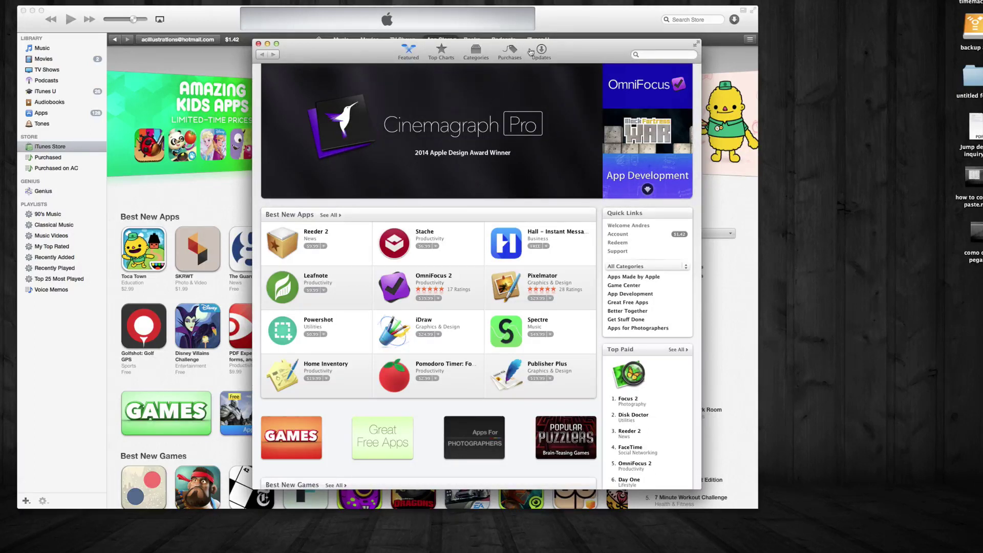
pyautogui.moveTo(569, 16); pyautogui.dragTo(630, 111)
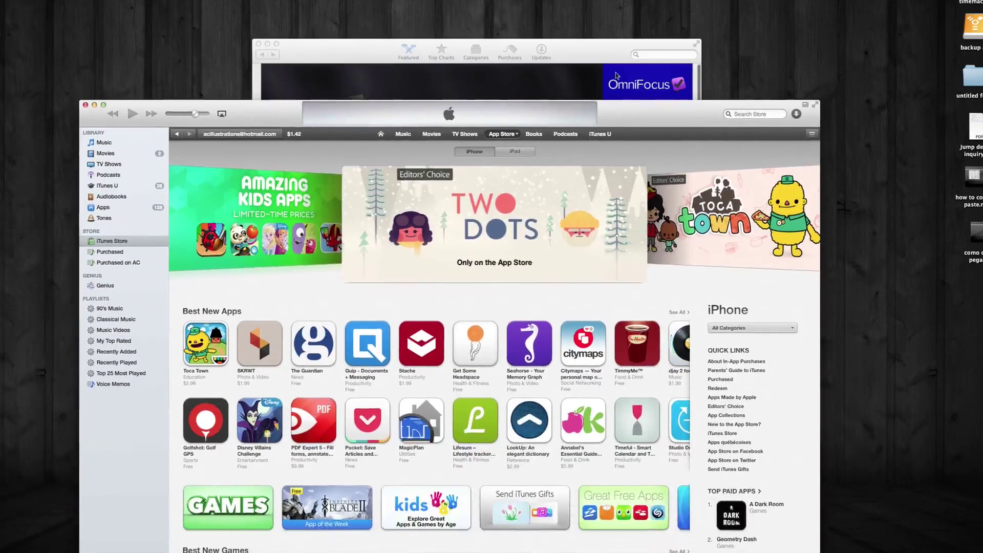
pyautogui.click(578, 57)
# Move the App Store window up and left, then bring iTunes forward and shift it up and right
pyautogui.moveTo(578, 57); pyautogui.dragTo(630, 48)
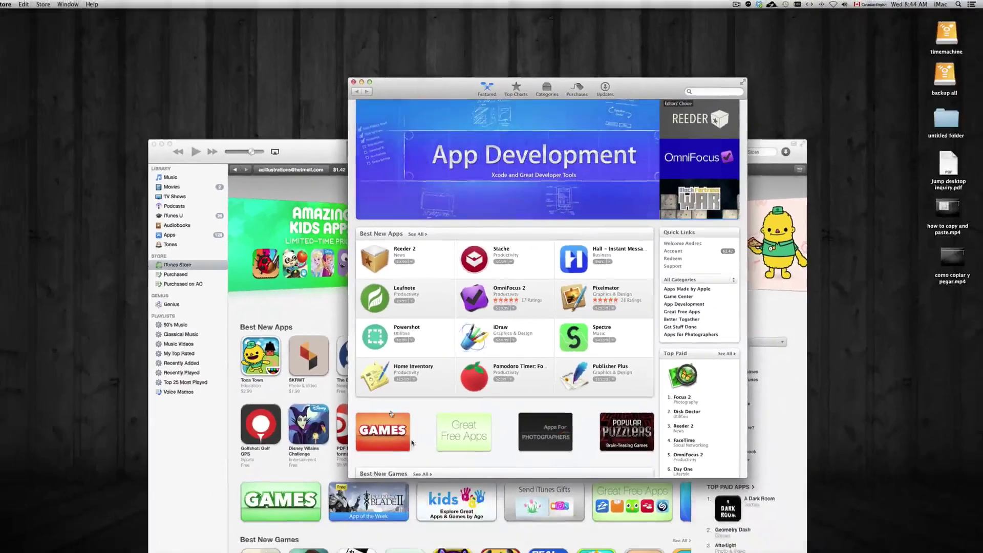
pyautogui.scroll(-10, 500, 336)
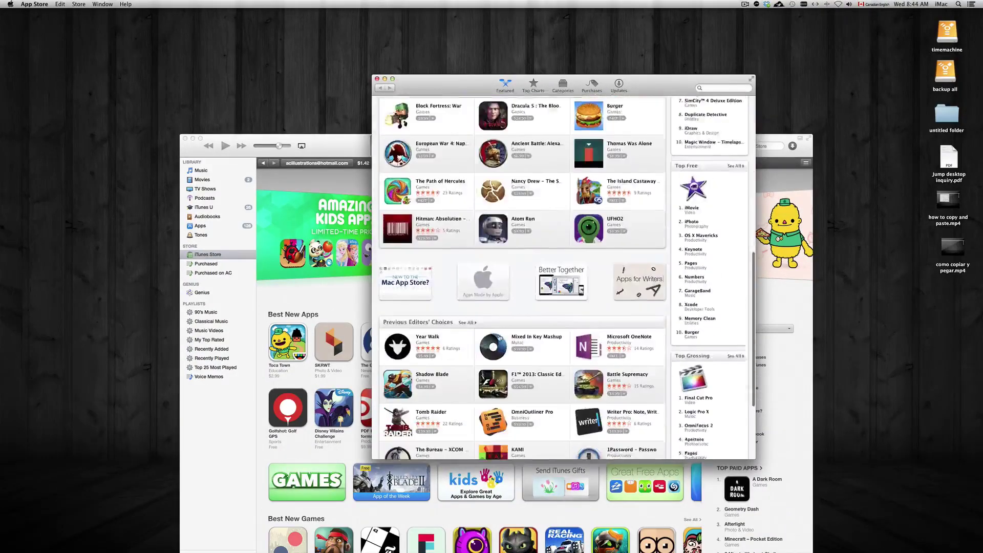
pyautogui.scroll(10, 500, 336)
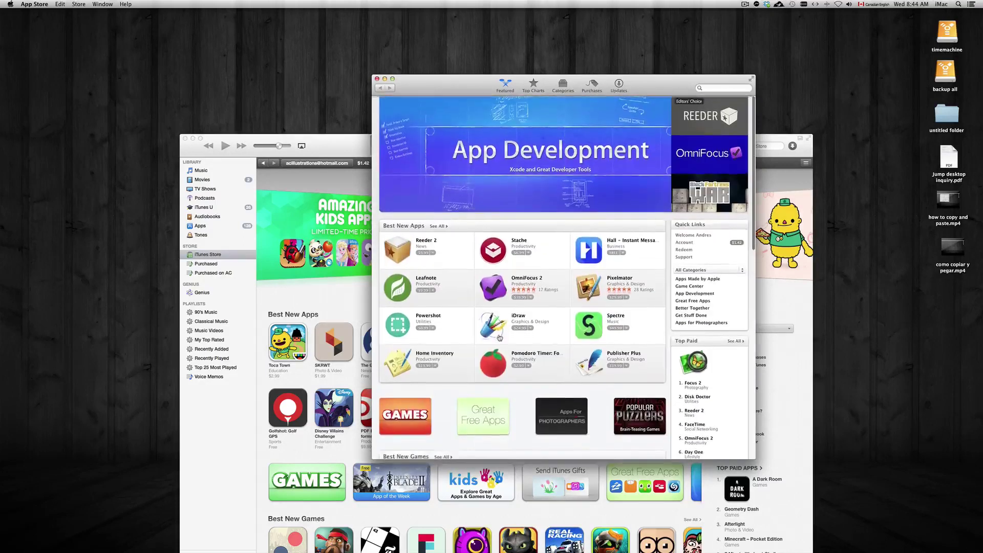
pyautogui.moveTo(445, 89); pyautogui.dragTo(352, 33)
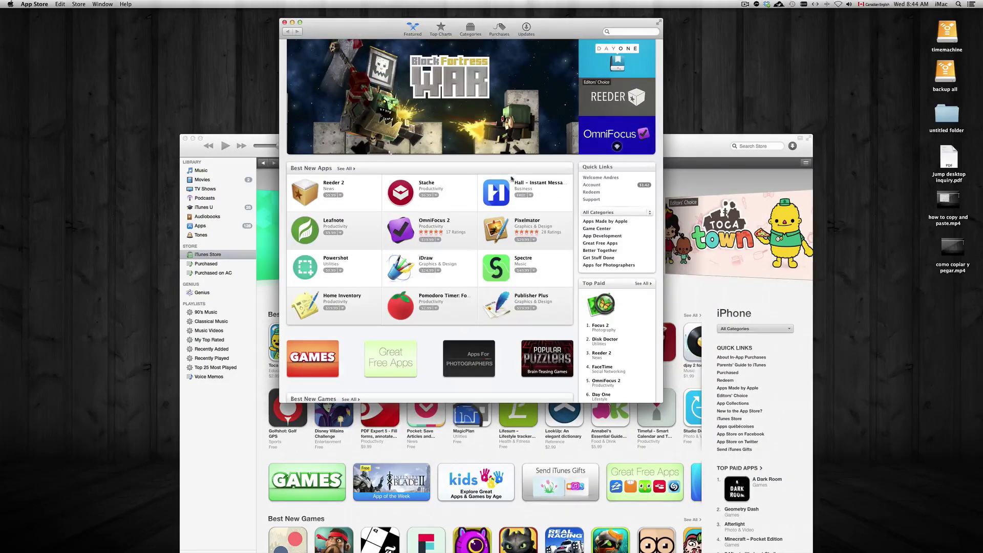
pyautogui.click(688, 140)
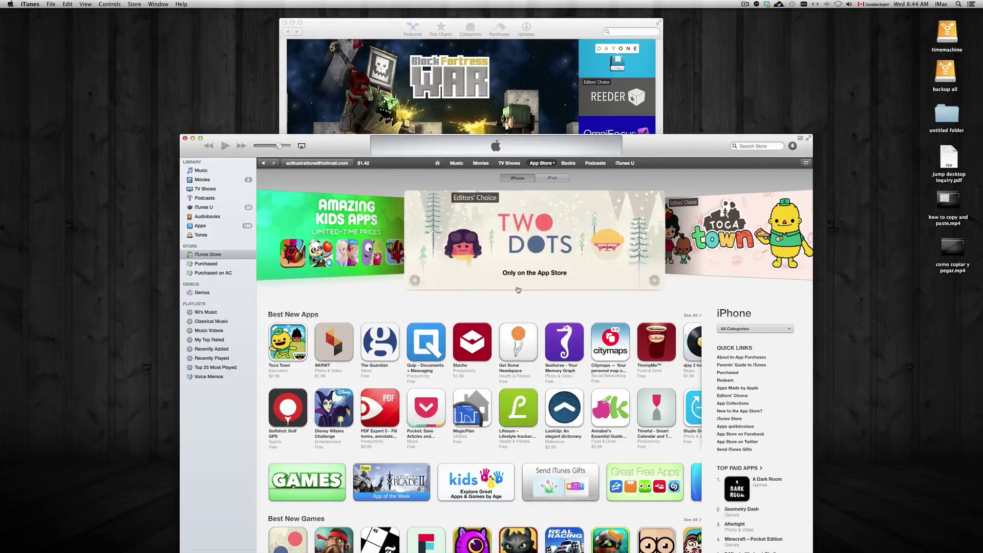
pyautogui.moveTo(648, 152); pyautogui.dragTo(670, 100)
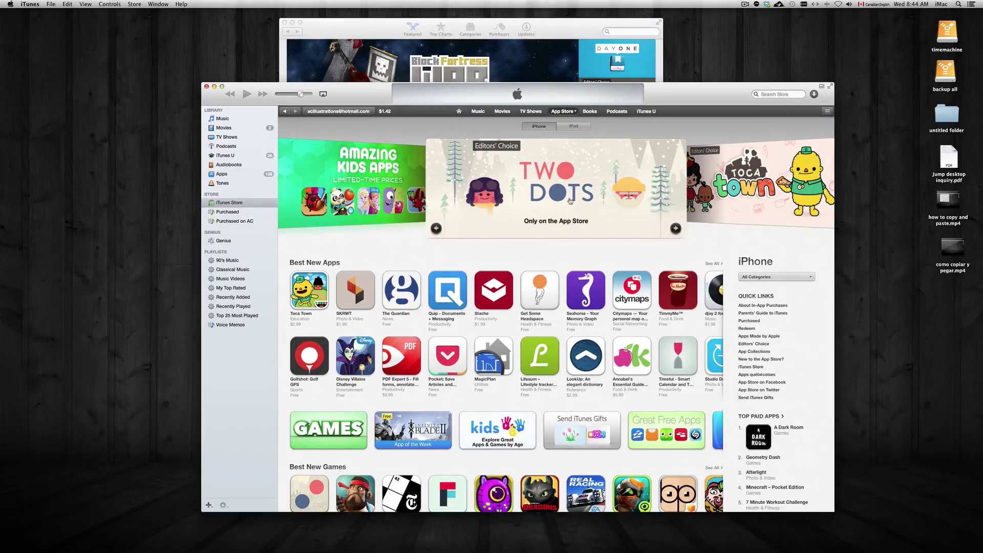
# Nudge the iTunes window down, then bring App Store to the front and move it right
pyautogui.scroll(-2, 569, 180)
pyautogui.press('super+Tab')
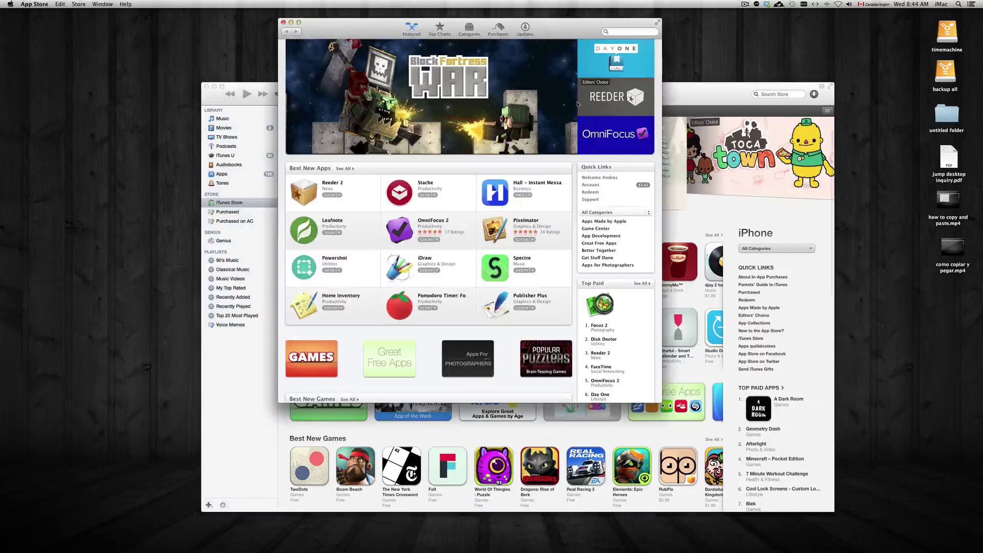
pyautogui.scroll(-1, 606, 207)
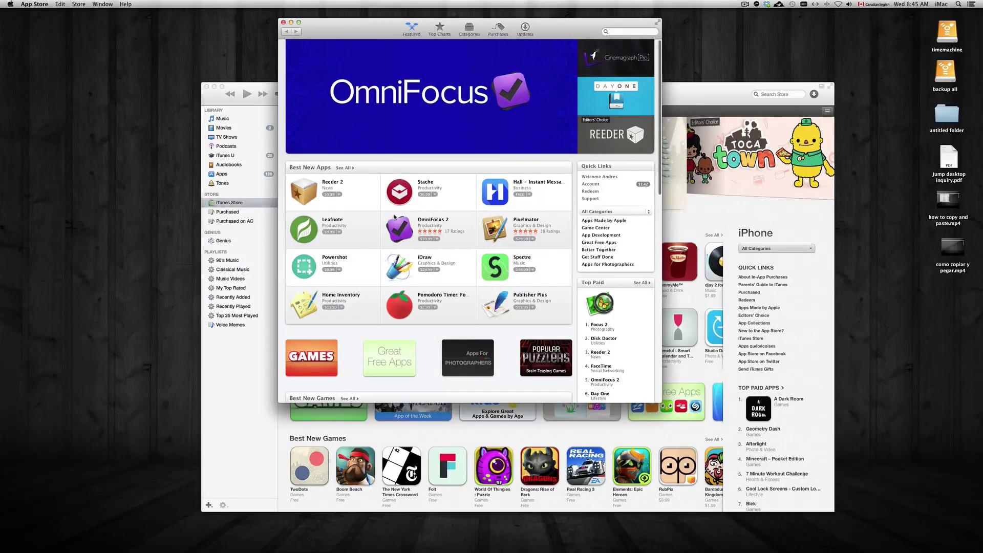
pyautogui.click(673, 95)
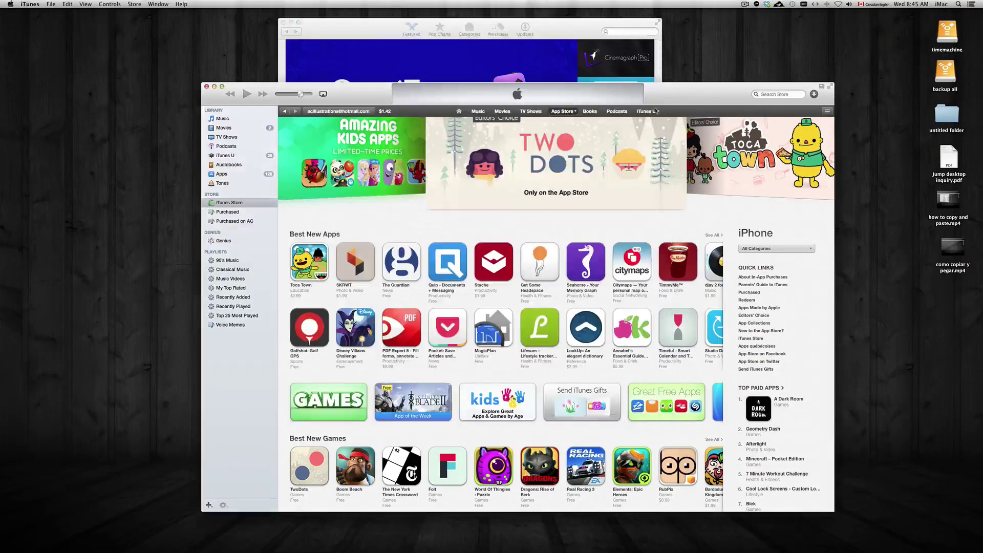
pyautogui.moveTo(387, 104); pyautogui.dragTo(376, 120)
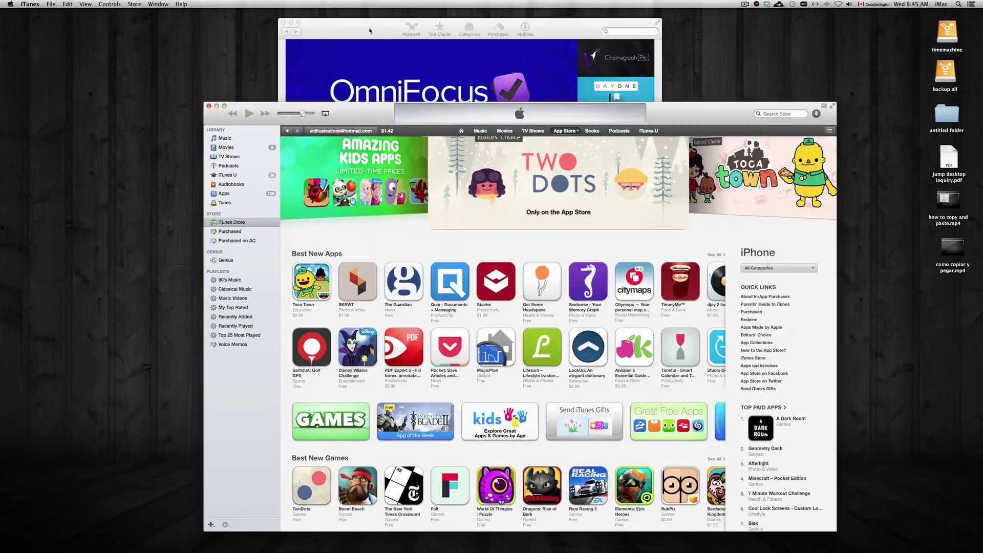
pyautogui.moveTo(369, 30); pyautogui.dragTo(453, 38)
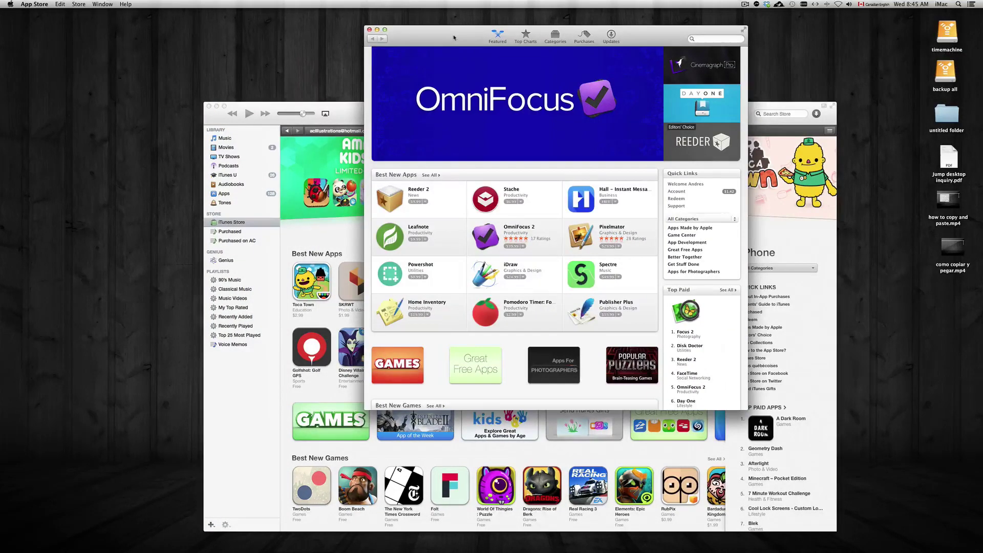